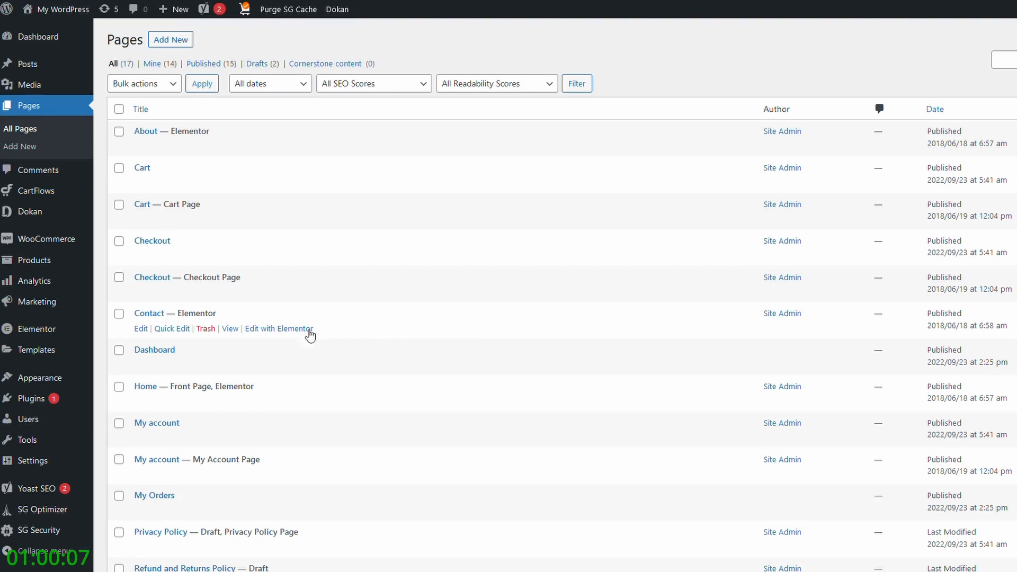
Open the Home page in the WordPress editor to review its SEO title
mouse_move(194, 386)
left_click(141, 401)
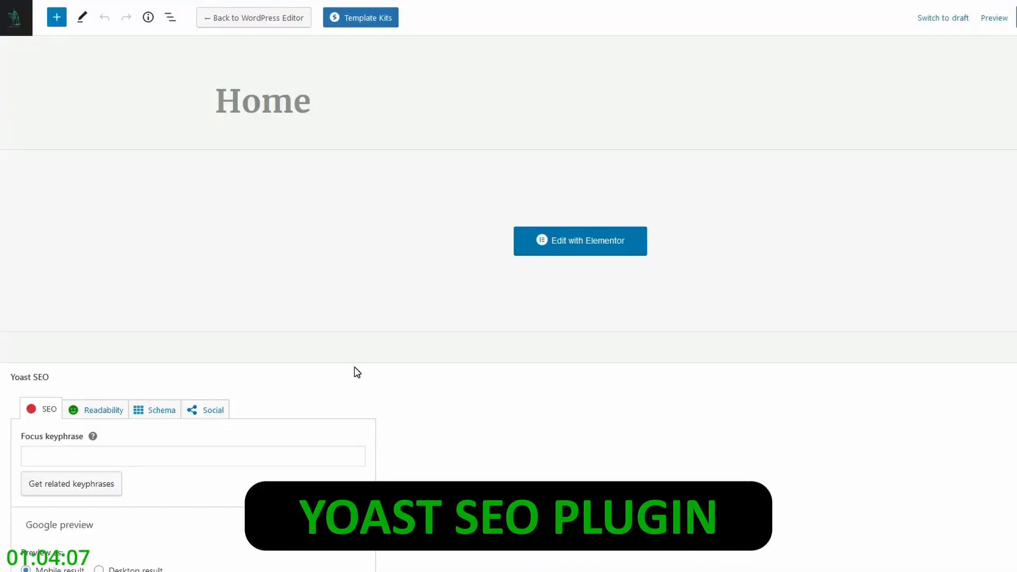
scroll(409, 417, "down", 3)
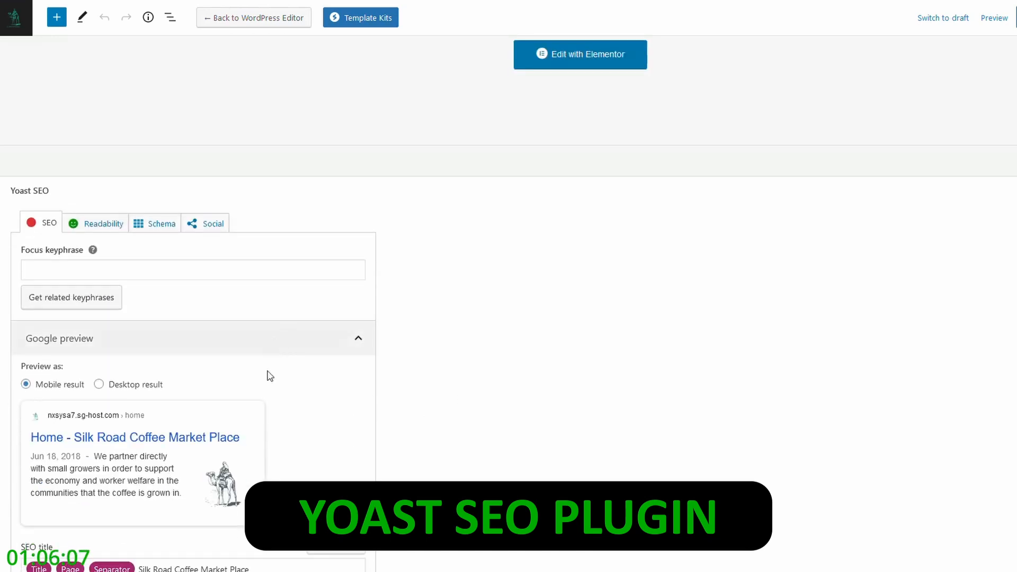
scroll(267, 396, "down", 1)
scroll(540, 429, "down", 2)
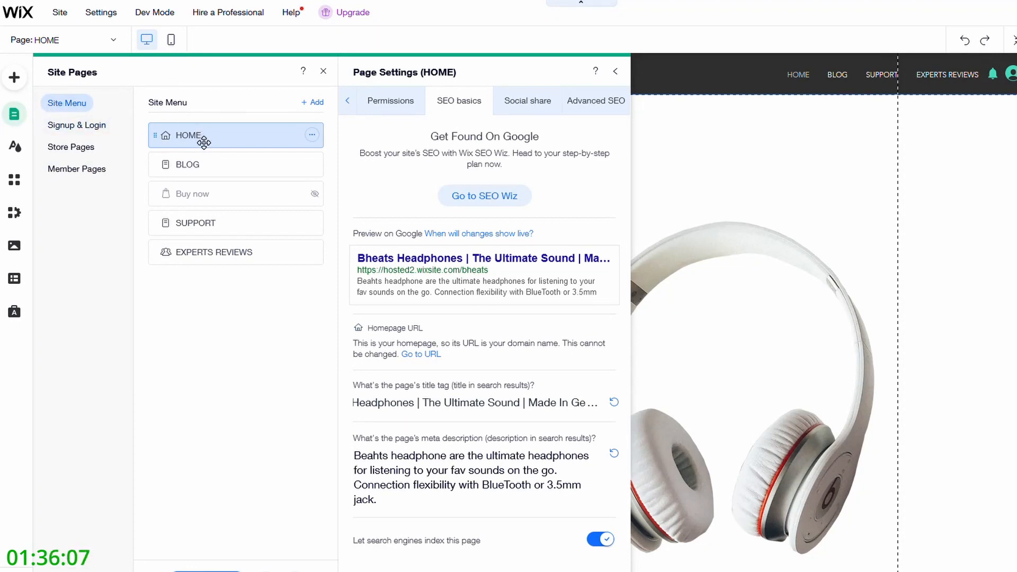
Open the HOME page's settings to view its SEO basics title tag and meta description
left_click(314, 143)
left_click(580, 208)
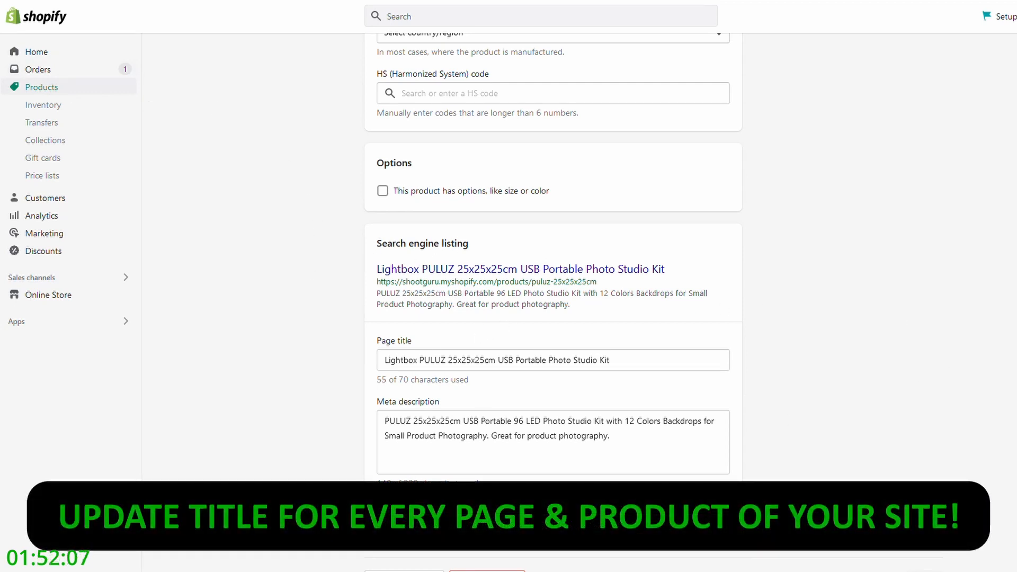
Select the Lightbox PULUZ product's full page title in its search engine listing, then deselect it
triple_click(496, 360)
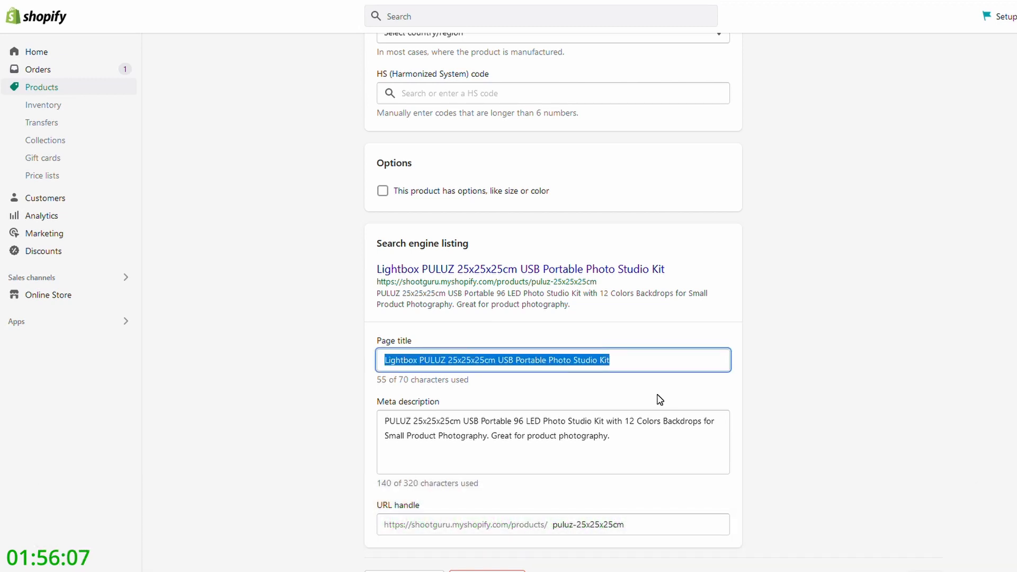
left_click(659, 398)
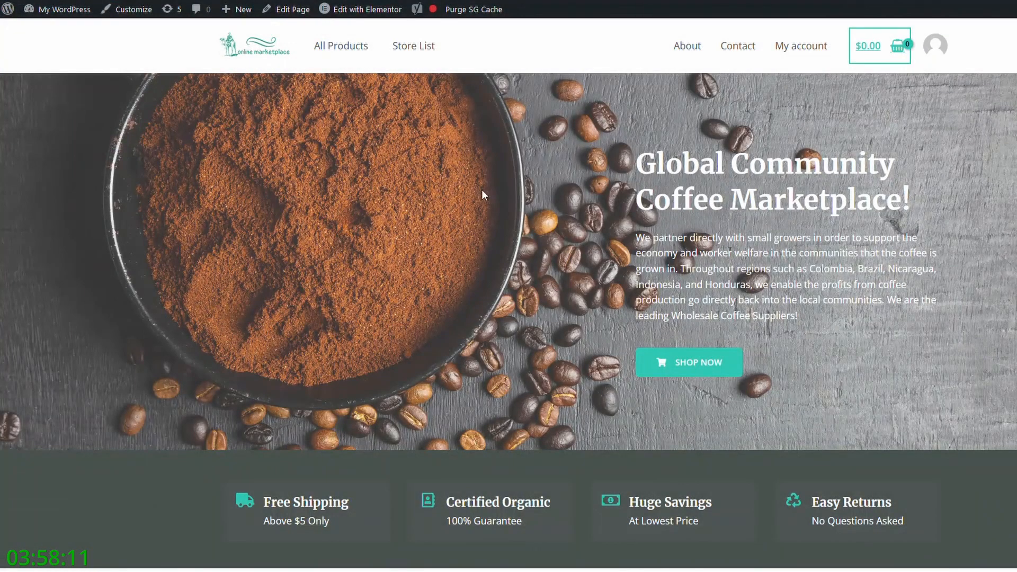
Highlight the 'Wholesale Coffee Suppliers' sentence, 'Wholesale Coffee Beans' heading and fresh wholesale beans tagline
left_click_drag(888, 299, 799, 315)
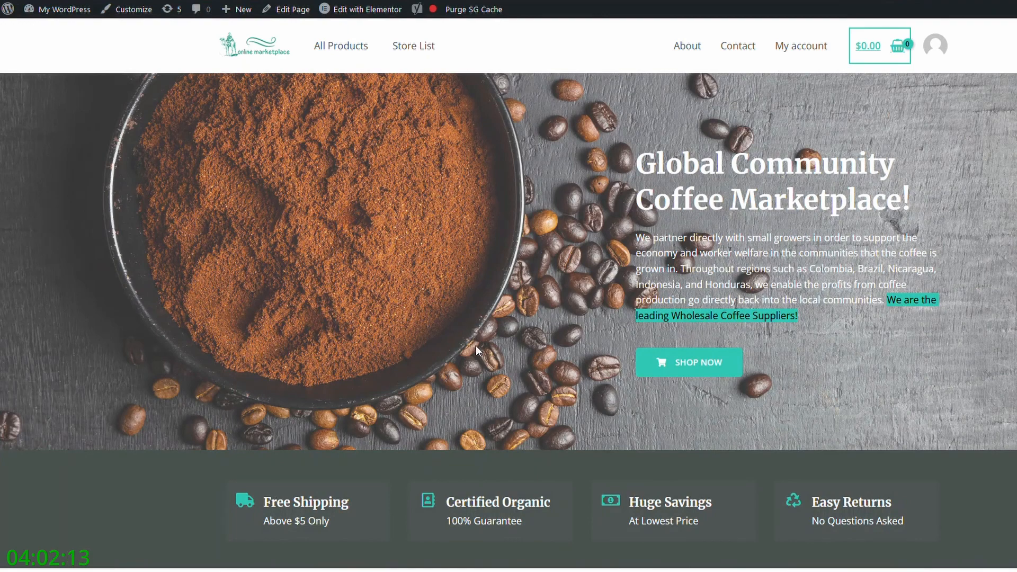
scroll(473, 347, "down", 4)
left_click_drag(316, 301, 562, 300)
scroll(496, 380, "down", 6)
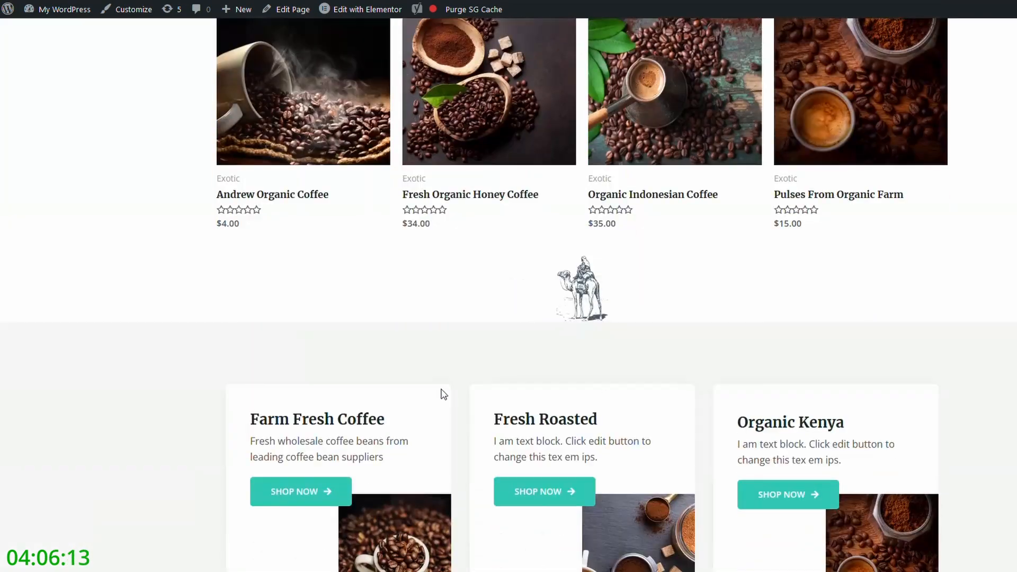
scroll(495, 381, "down", 2)
left_click_drag(250, 317, 397, 338)
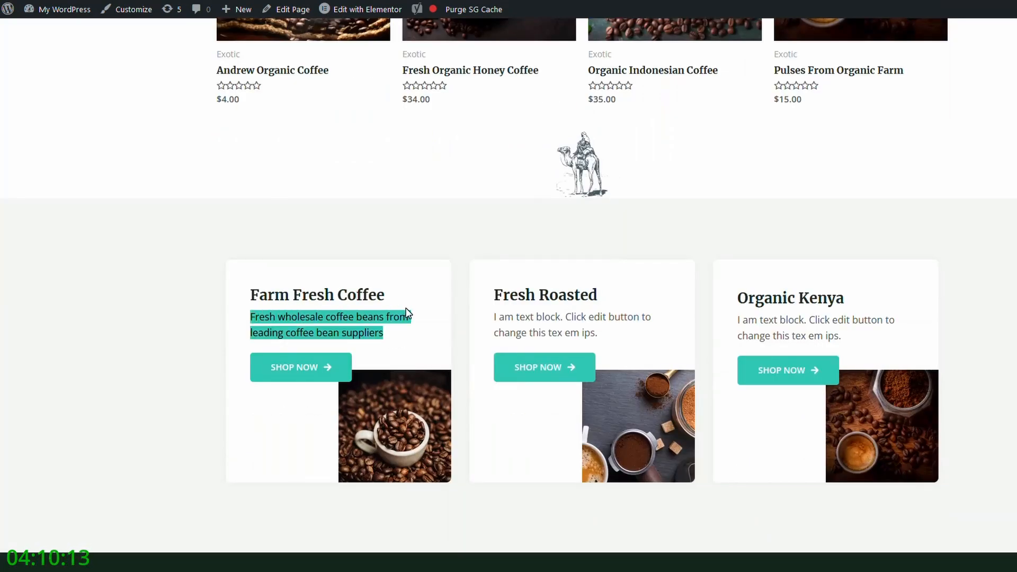
scroll(414, 314, "up", 6)
scroll(416, 312, "up", 6)
scroll(417, 313, "up", 3)
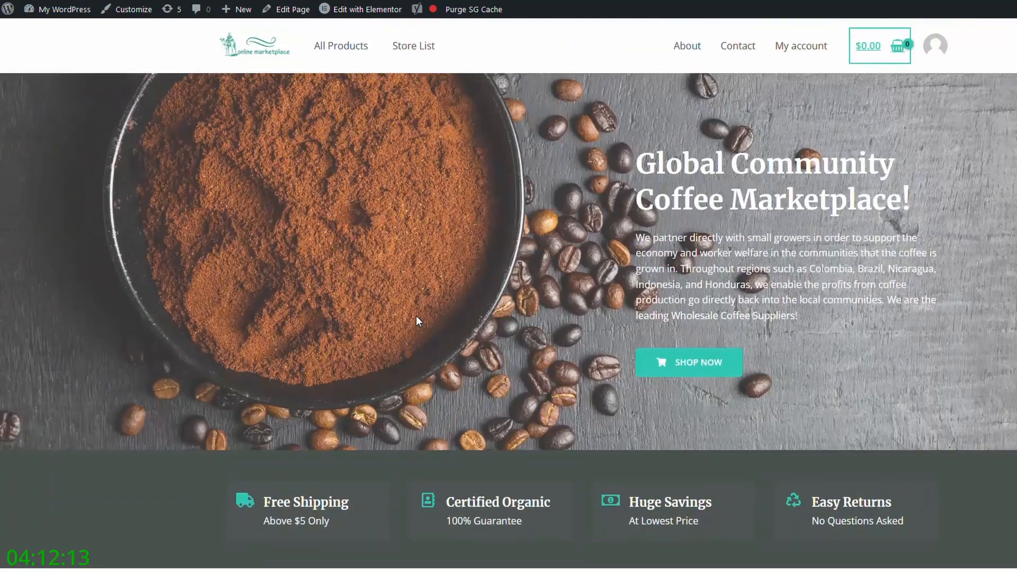